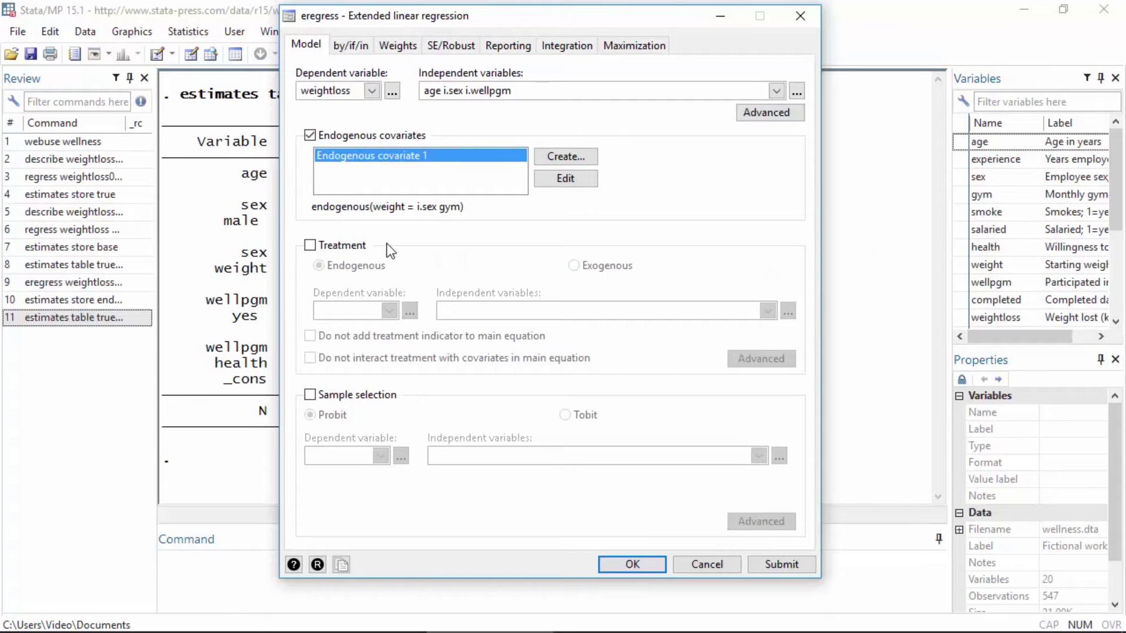
Step: Add wellpgm as the endogenous treatment, with age and i.smoke as its covariates
left_click(310, 245)
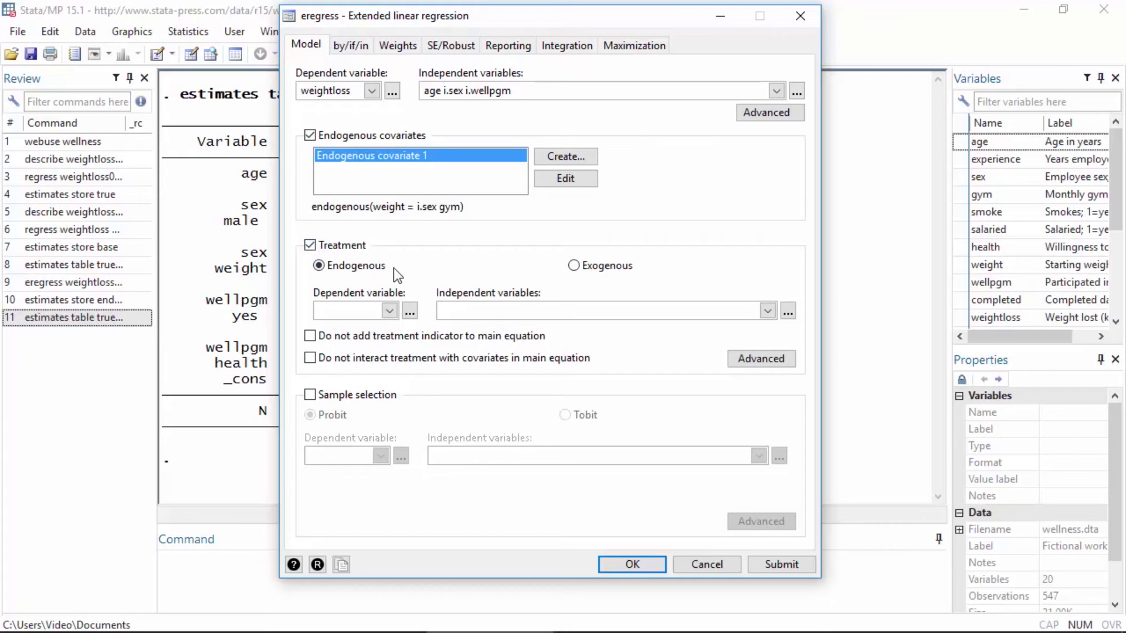
left_click(390, 309)
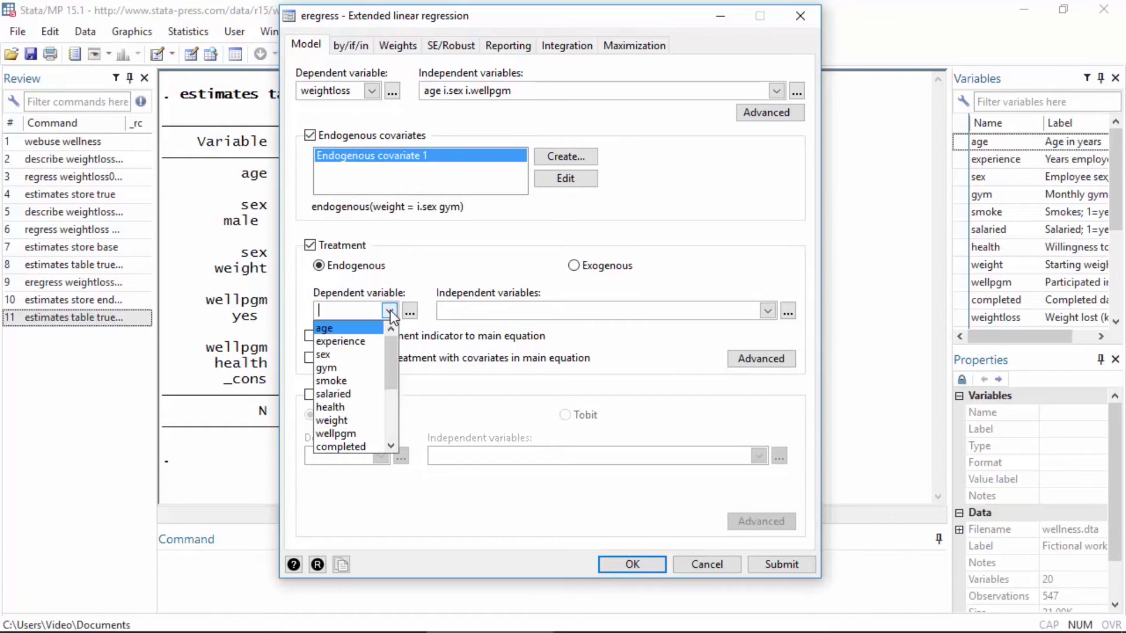
left_click(369, 434)
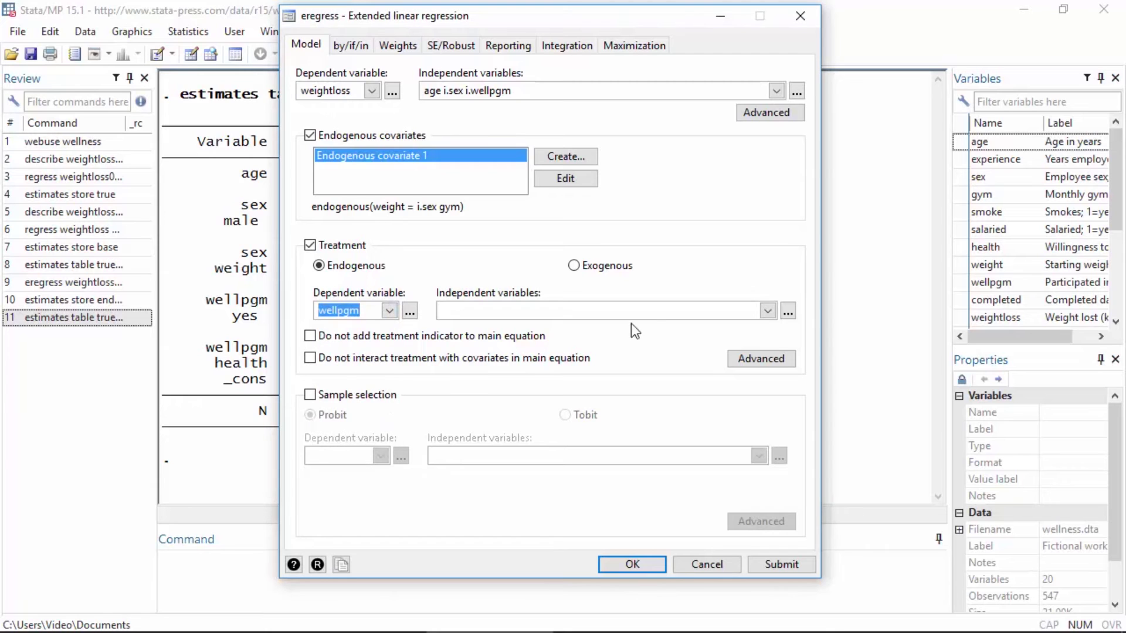
left_click(768, 311)
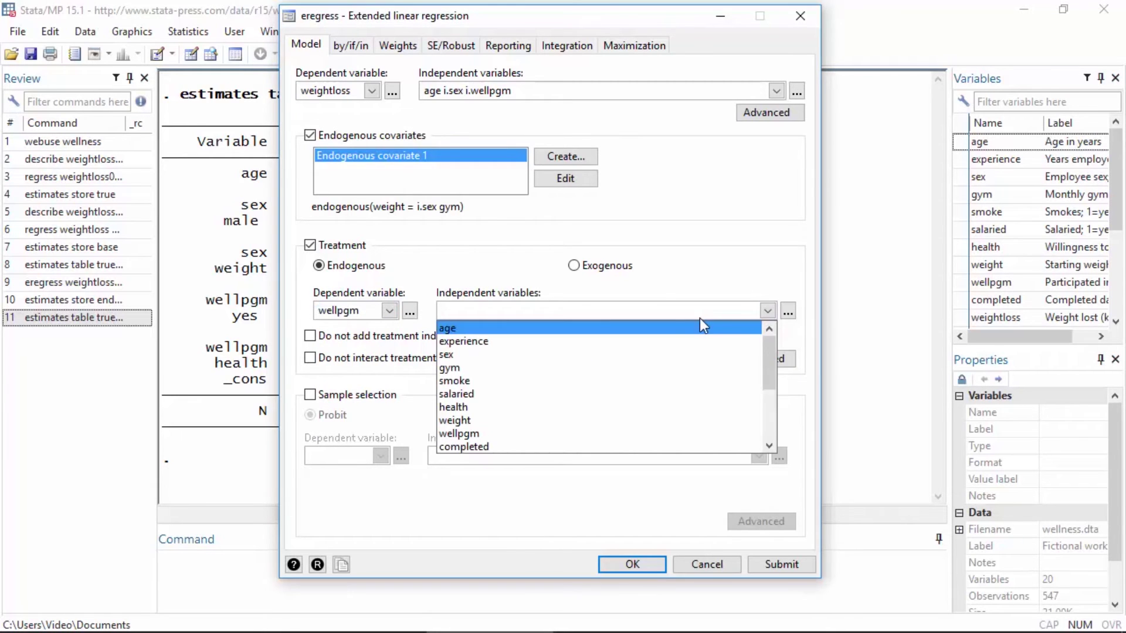
type("age")
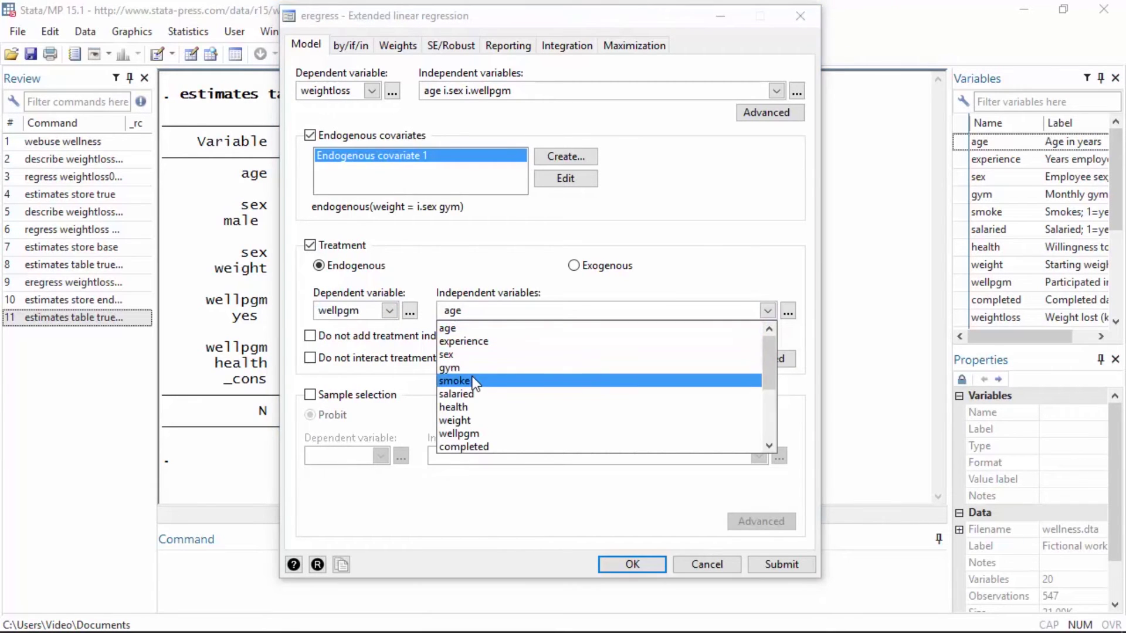
left_click(469, 381)
left_click(525, 311)
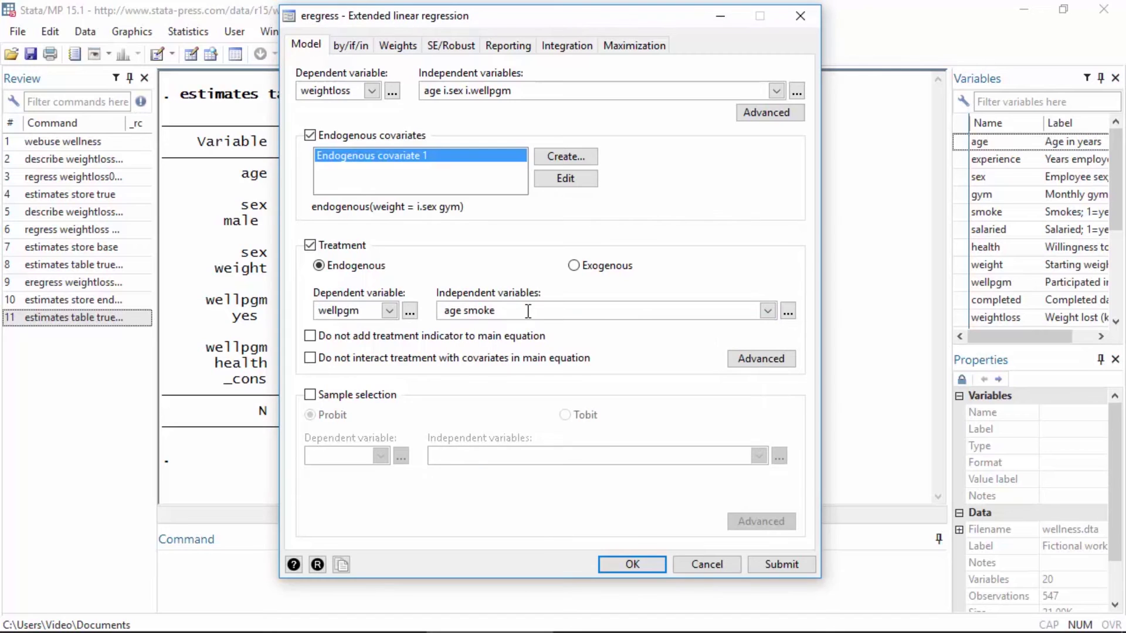
key("Left")
key("Left")
key("Left")
key("Left")
key("Left")
type("i.")
Step: Fit the model with nointeract, then store the estimates as entrt
left_click(310, 358)
left_click(631, 564)
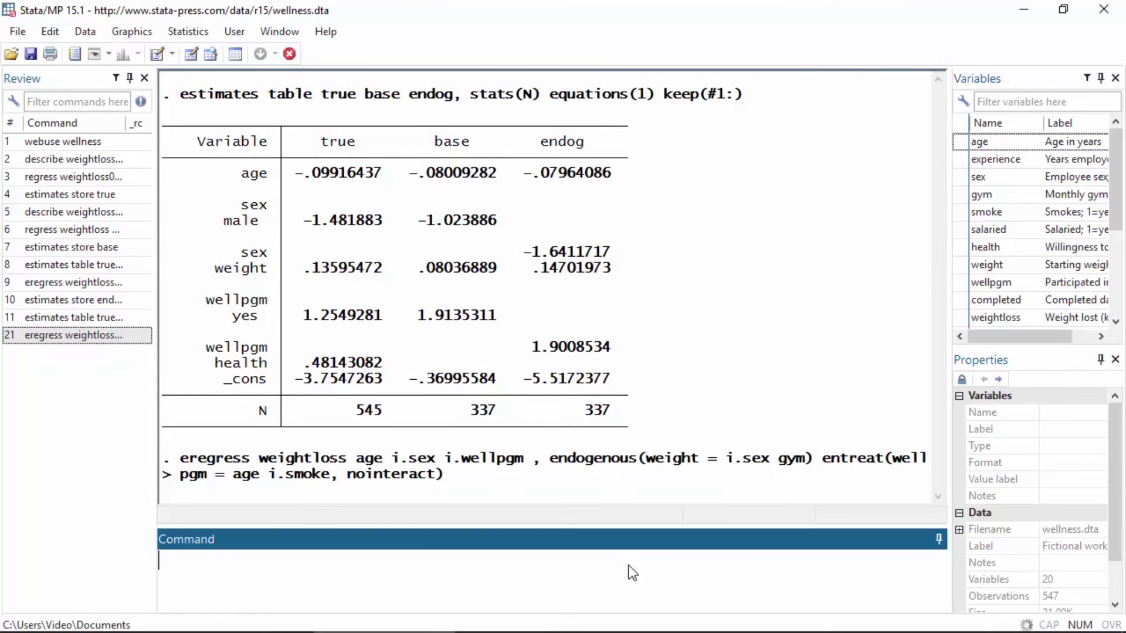
left_click(933, 430)
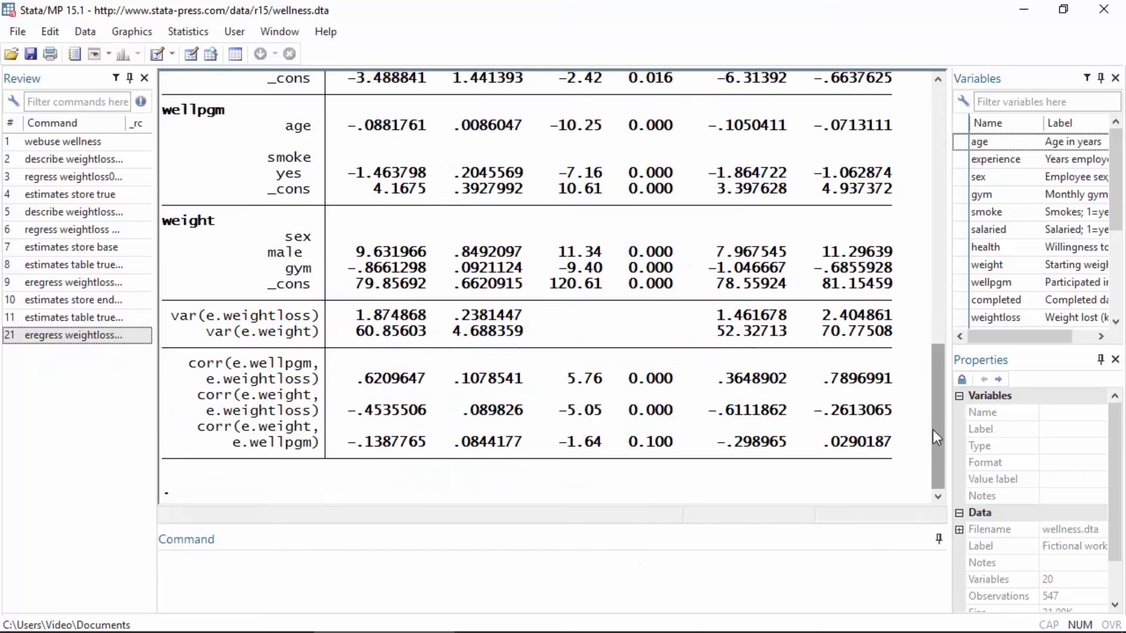
left_click(674, 565)
type("estim")
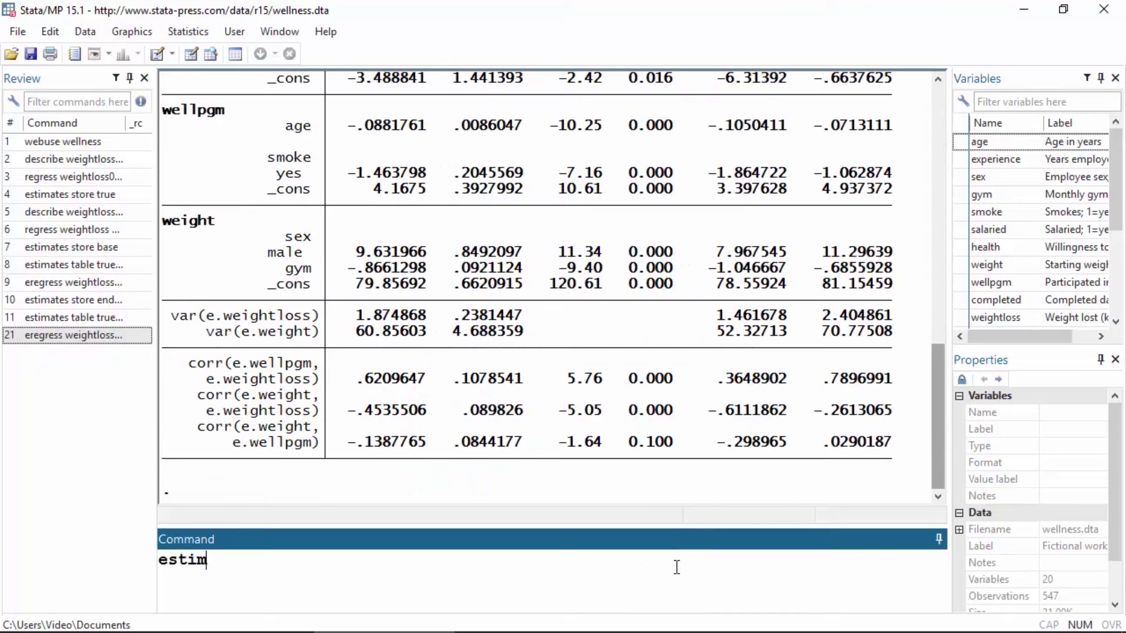
type("ates store entrt")
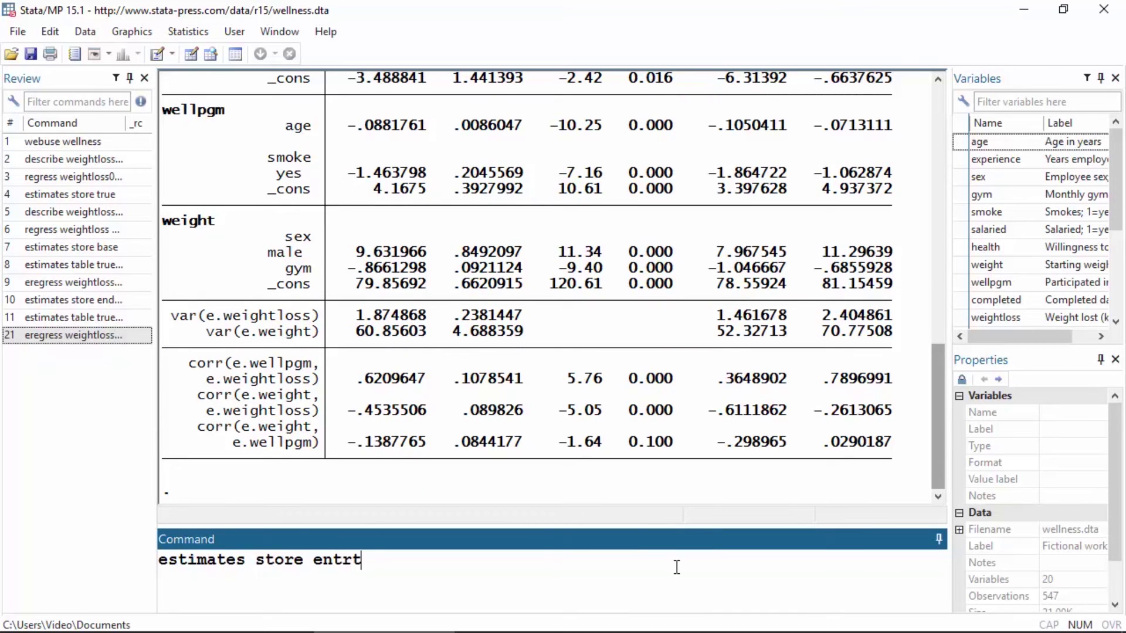
key("Return")
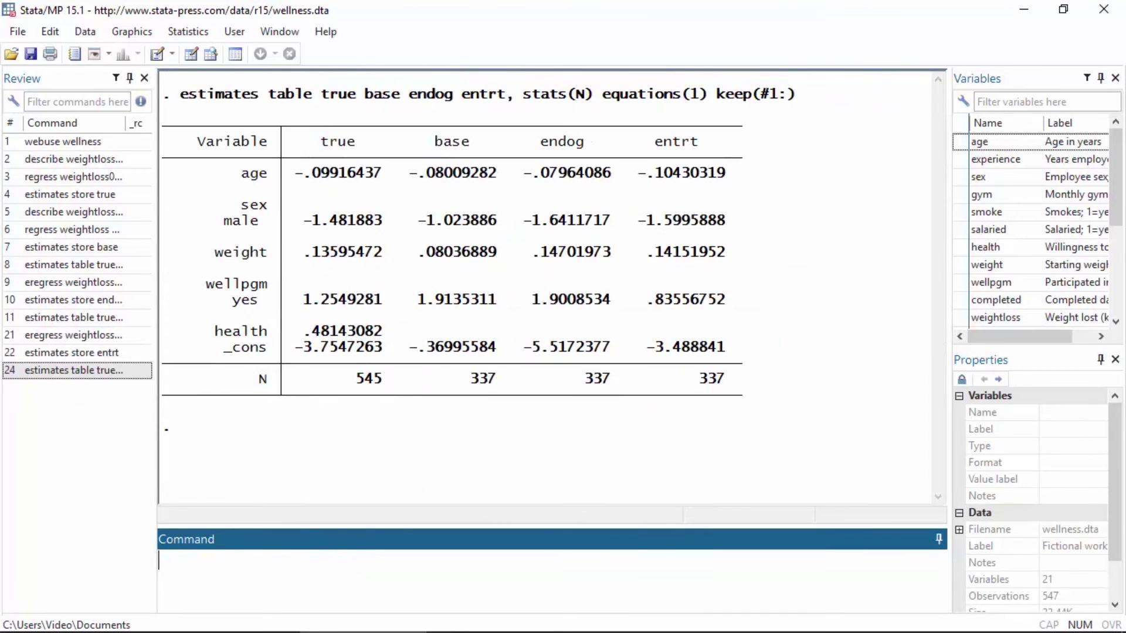